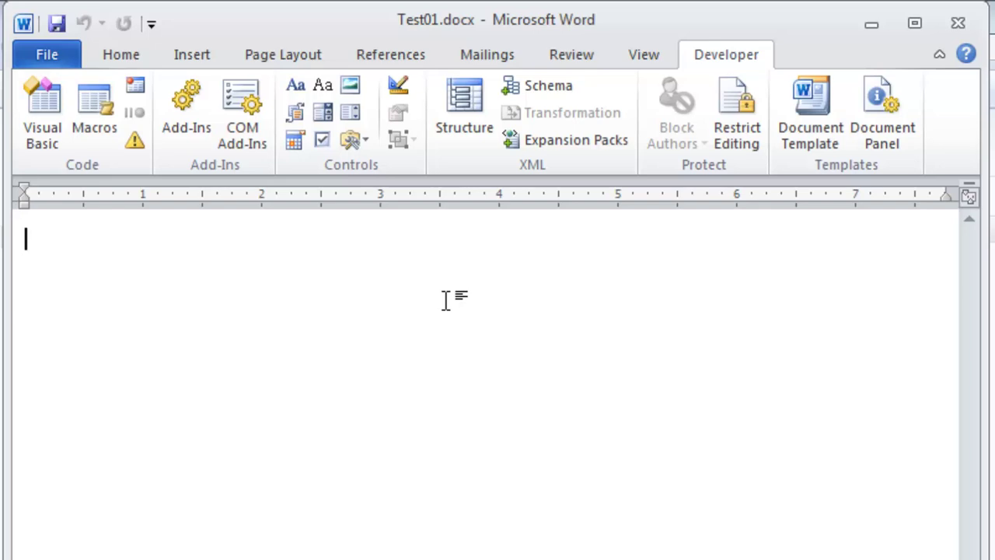
Step: Type the line 'Rich Test' and wrap it in a rich text content control
type("Rich Test")
key("Return")
key("Up")
key("shift+Down")
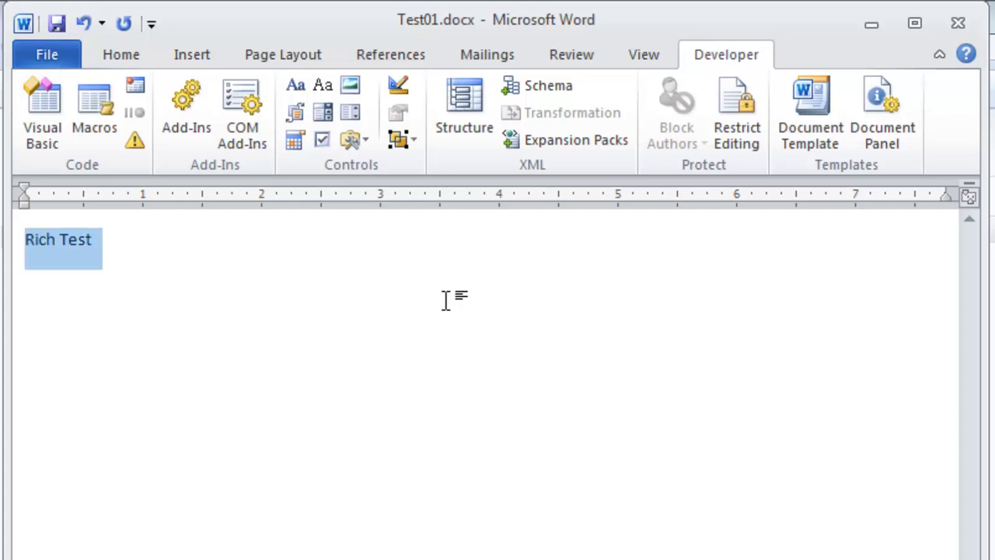
left_click(296, 85)
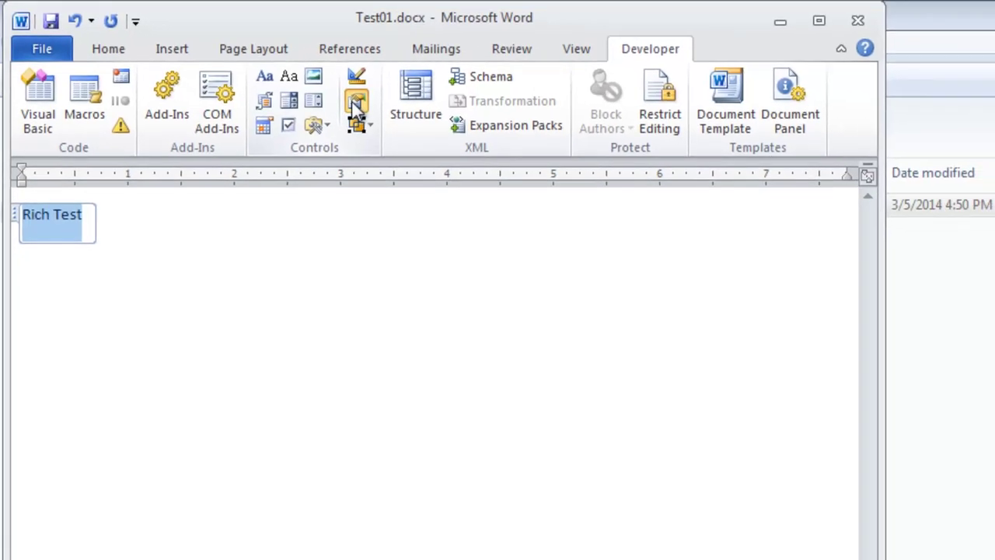
Step: Set the control's title and tag to 'Rich'
left_click(356, 102)
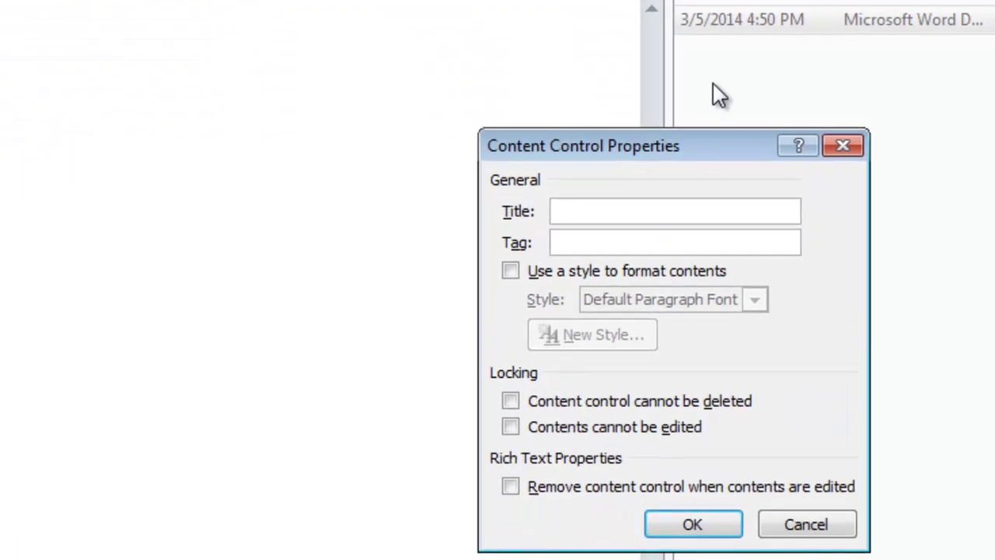
type("Rich")
key("Tab")
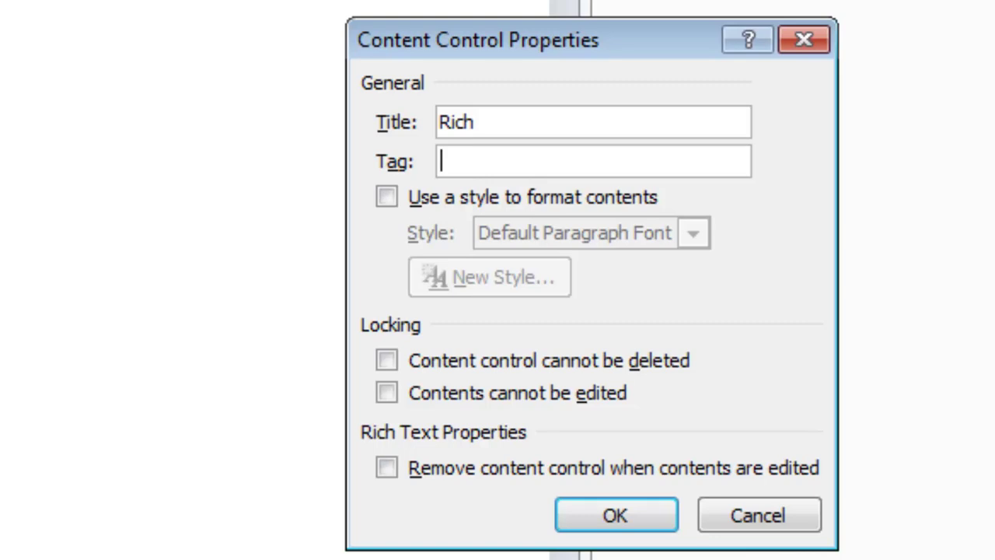
type("Rich")
key("Return")
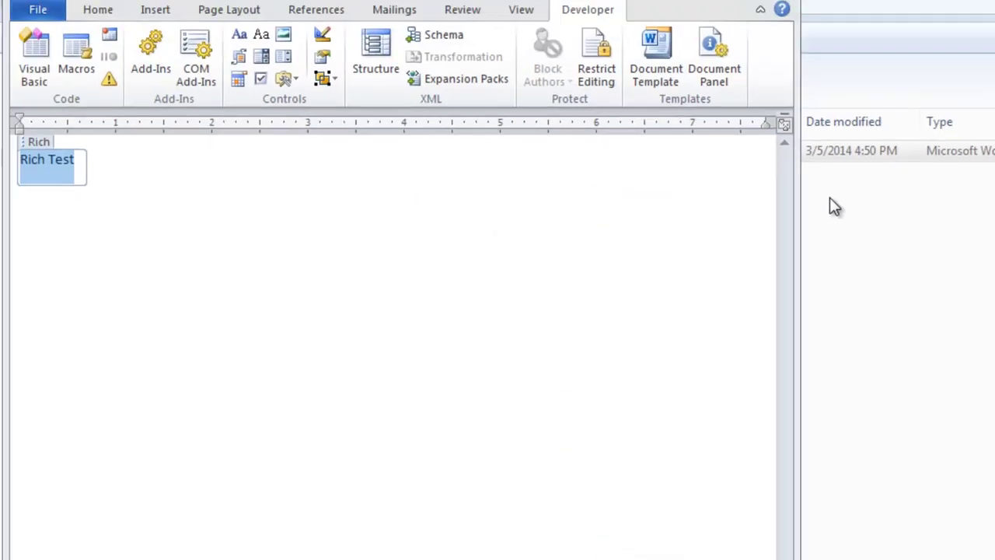
left_click(325, 234)
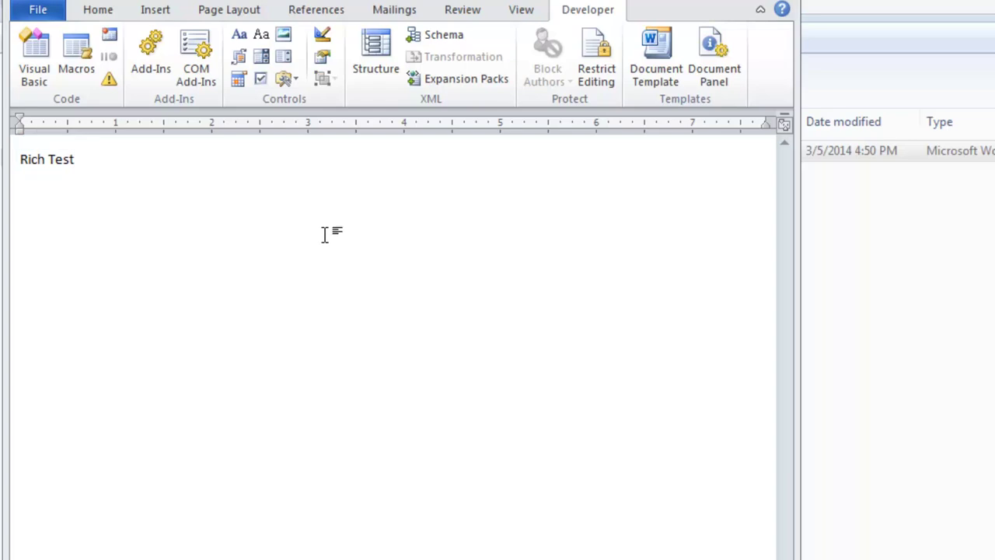
Step: Type 'Plain Text' on a new line and wrap it in a plain text content control
type("Plain Te")
key("Return")
triple_click(85, 216)
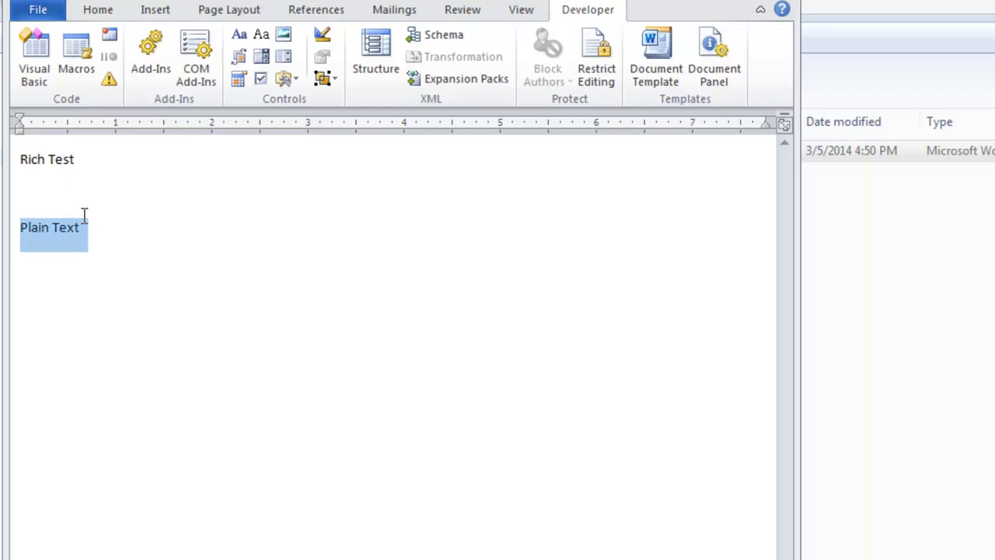
left_click(263, 37)
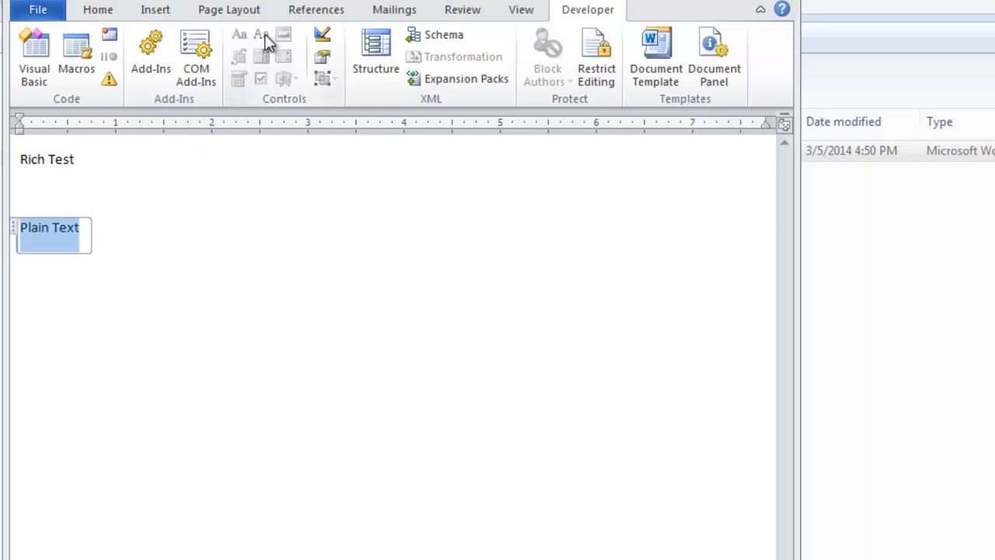
Step: Set the plain text control's title and tag to 'Plain'
left_click(323, 61)
type("Pl")
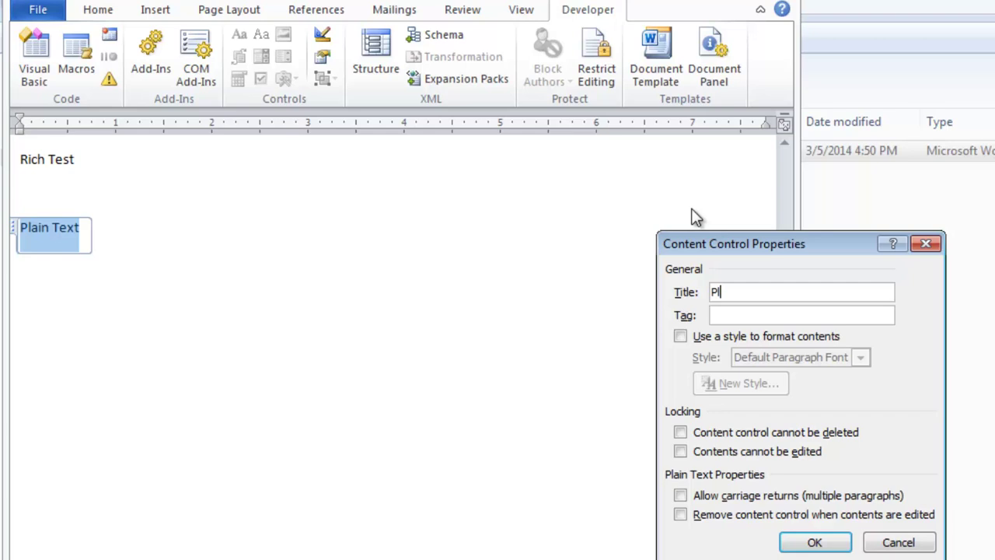
type("ainPlain")
key("Return")
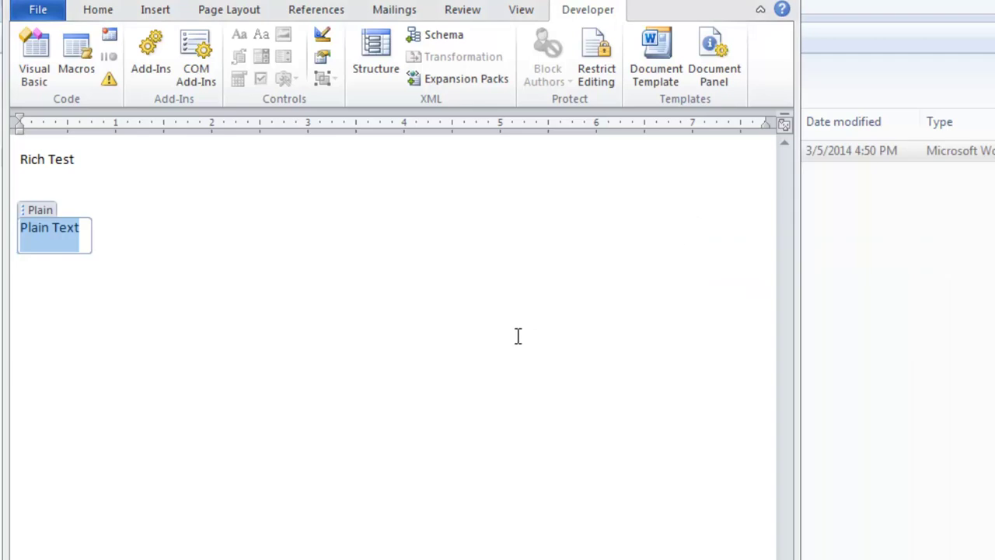
left_click(448, 338)
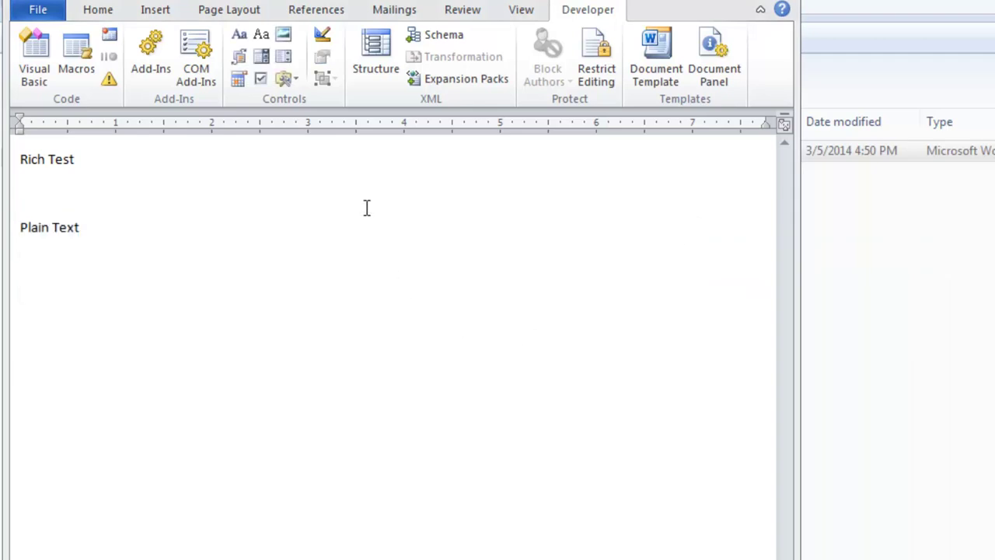
Step: Insert a combo box titled and tagged 'Combo' and remove its 'Choose an item.' placeholder
left_click(261, 66)
left_click(325, 59)
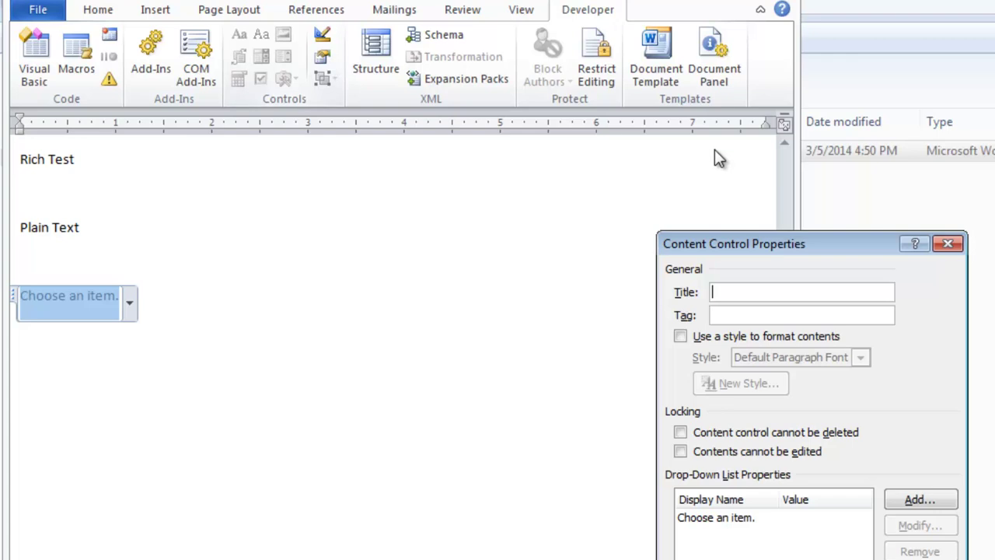
type("Combo")
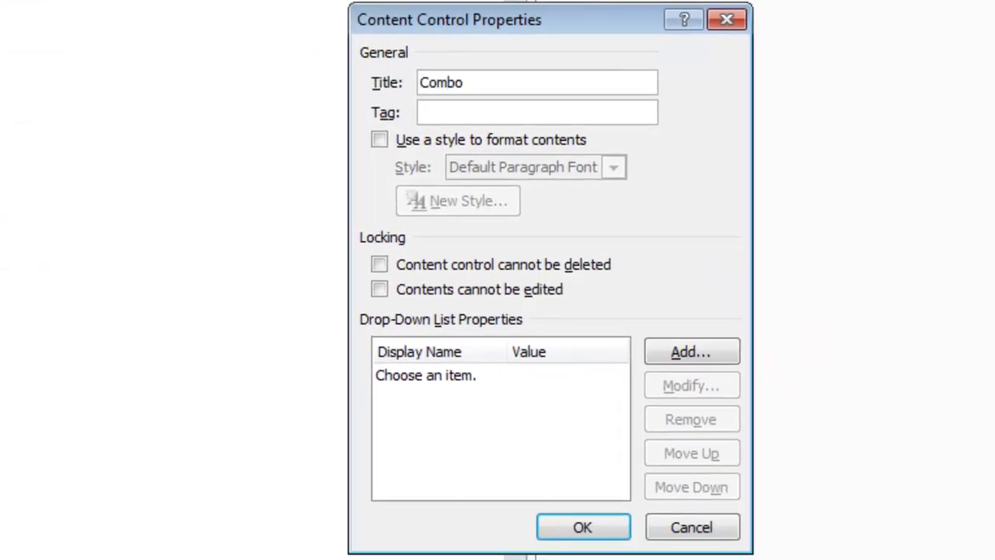
type("Combo")
left_click(428, 378)
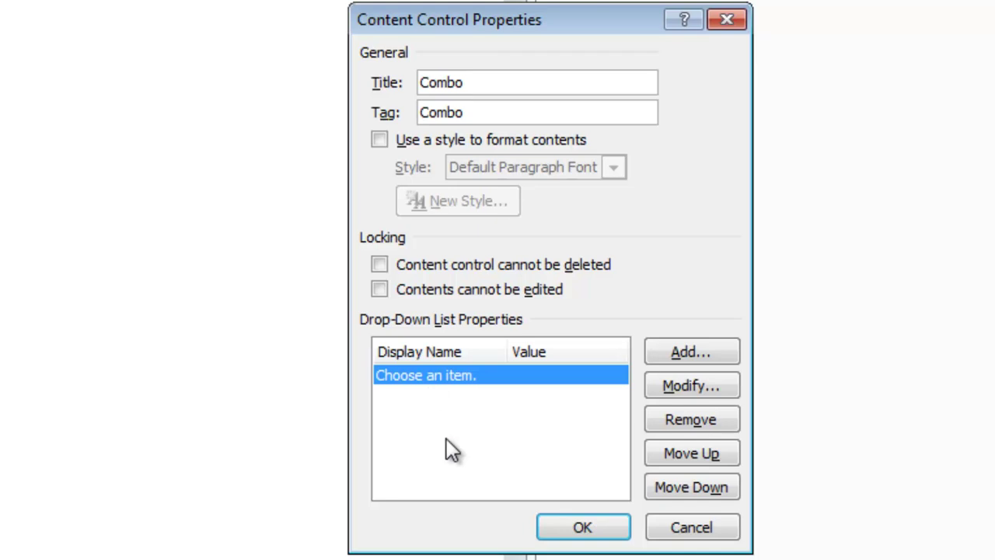
left_click(694, 420)
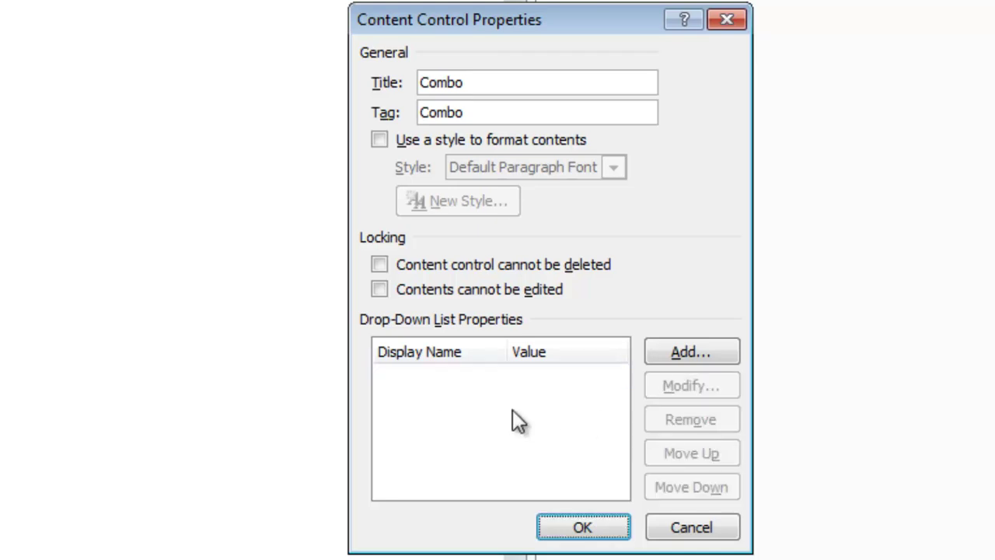
Step: Add combo box choices Eric (value e) and Bob (value b)
left_click(672, 358)
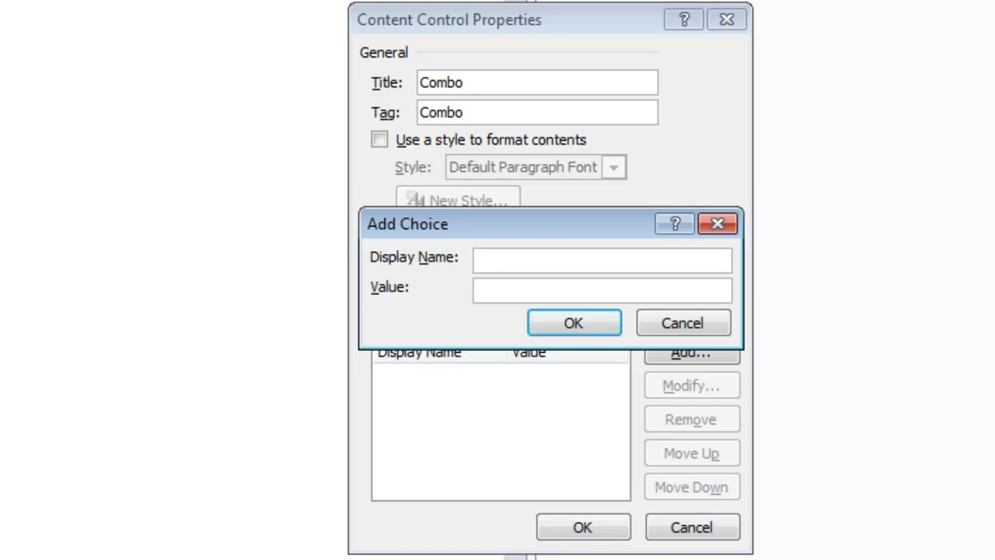
type("Eric")
key("Tab")
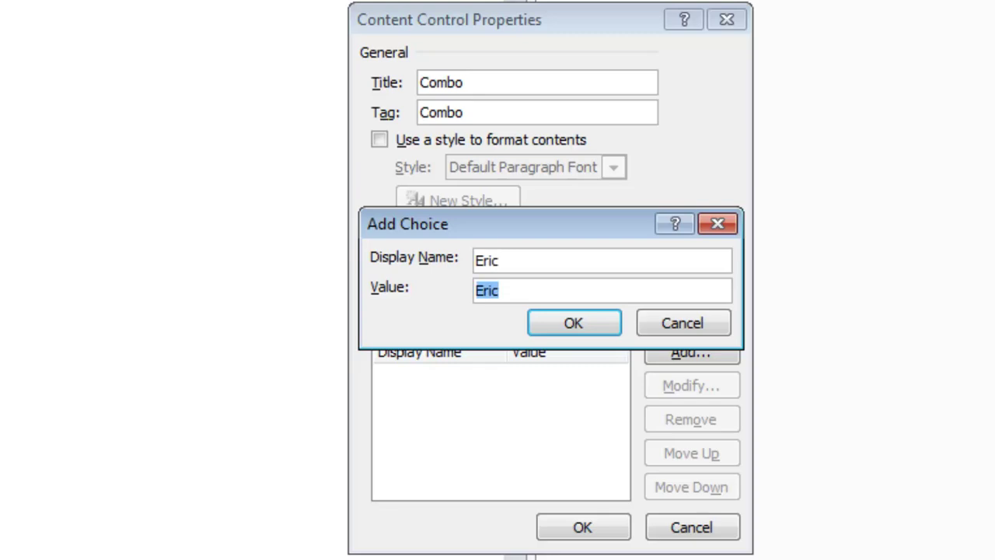
type("e")
left_click(618, 319)
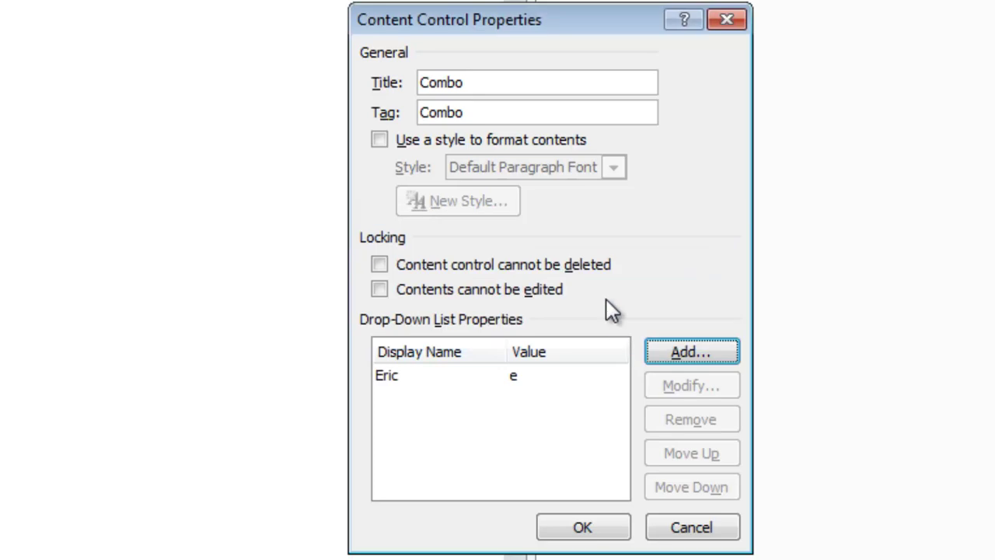
left_click(678, 357)
type("Bob")
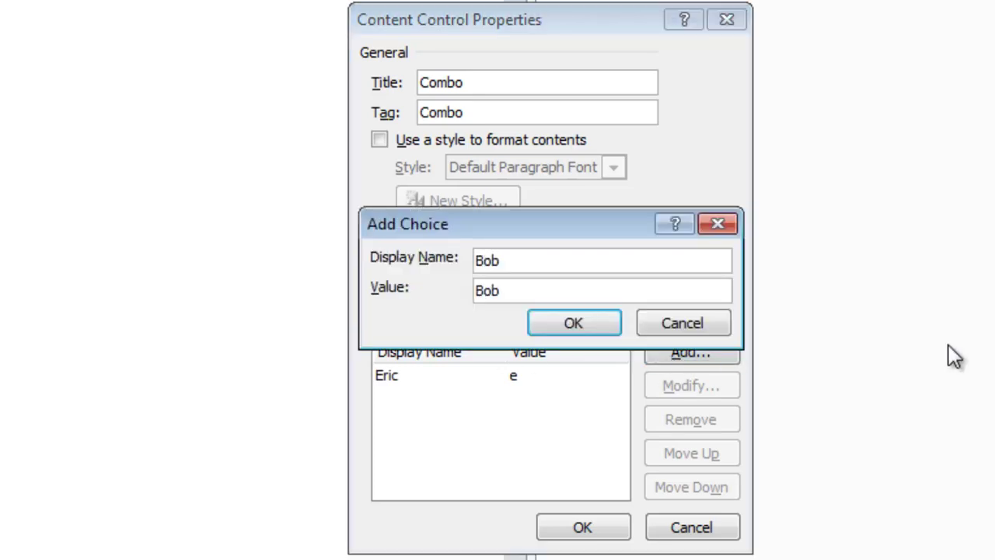
key("Tab")
type("B")
key("BackSpace")
type("b")
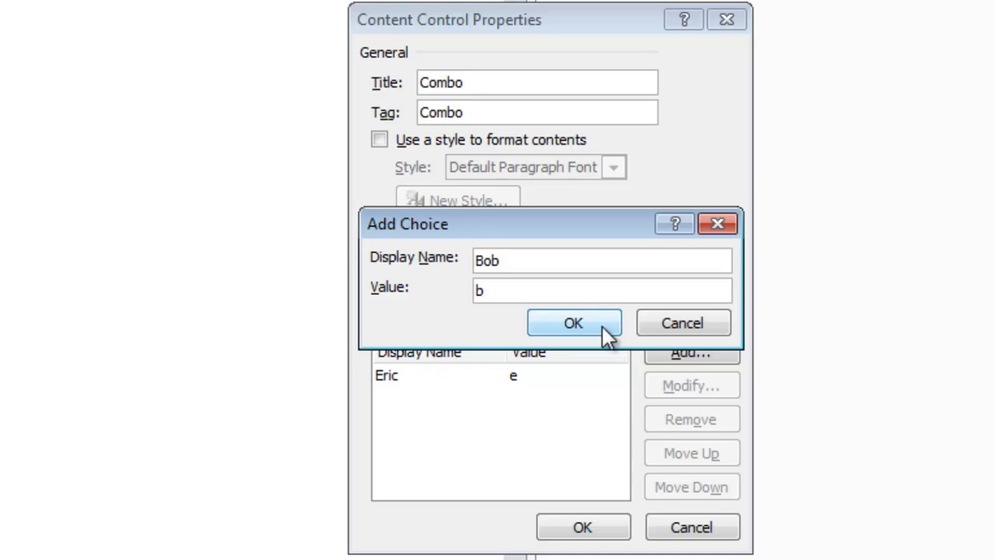
left_click(571, 326)
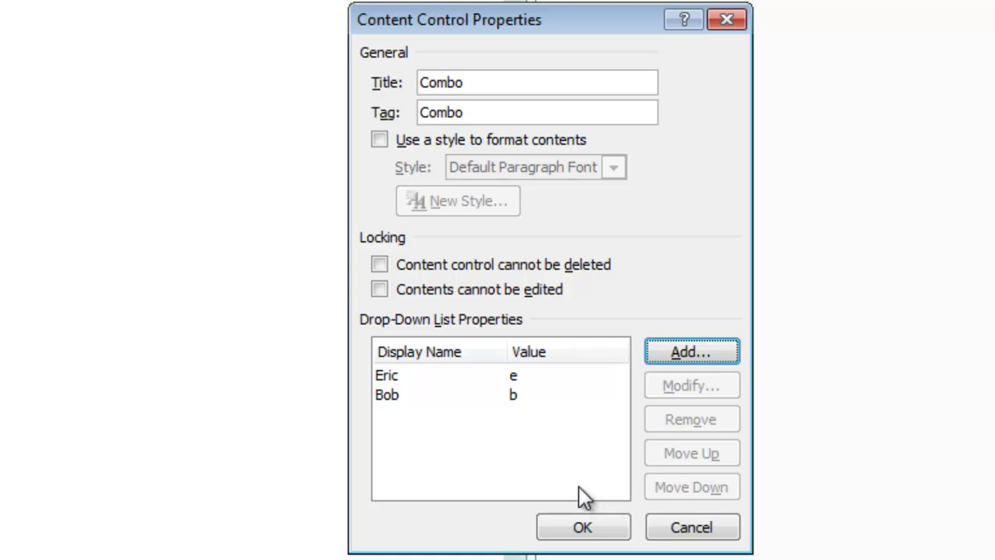
Step: Add Jim (value j) as a third choice and apply the combo box settings
left_click(680, 351)
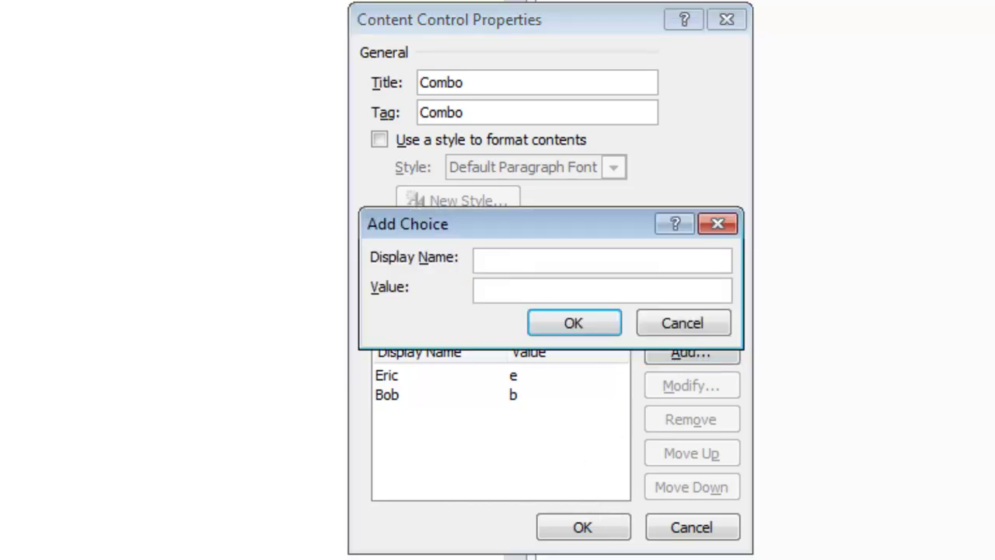
type("Jim")
key("Tab")
type("j")
left_click(600, 324)
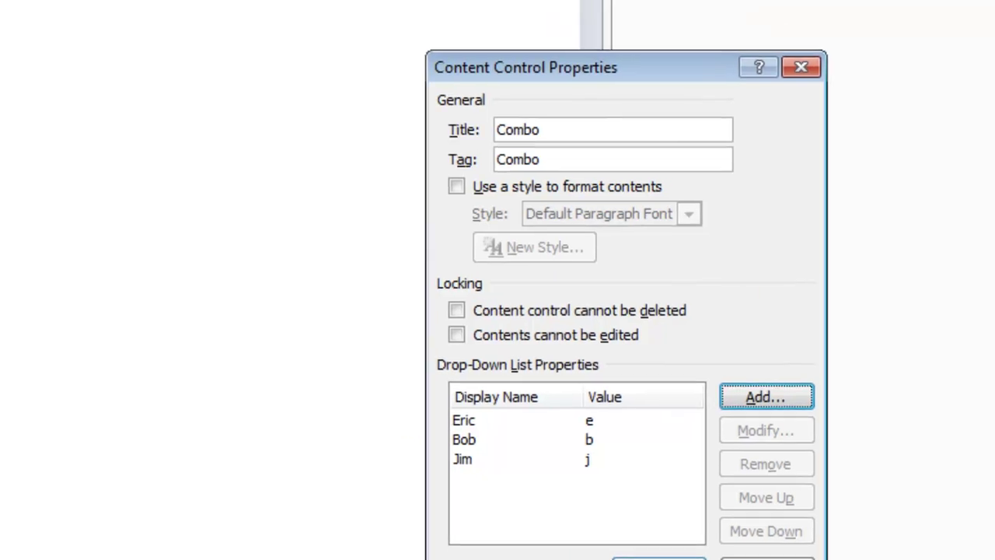
left_click(659, 559)
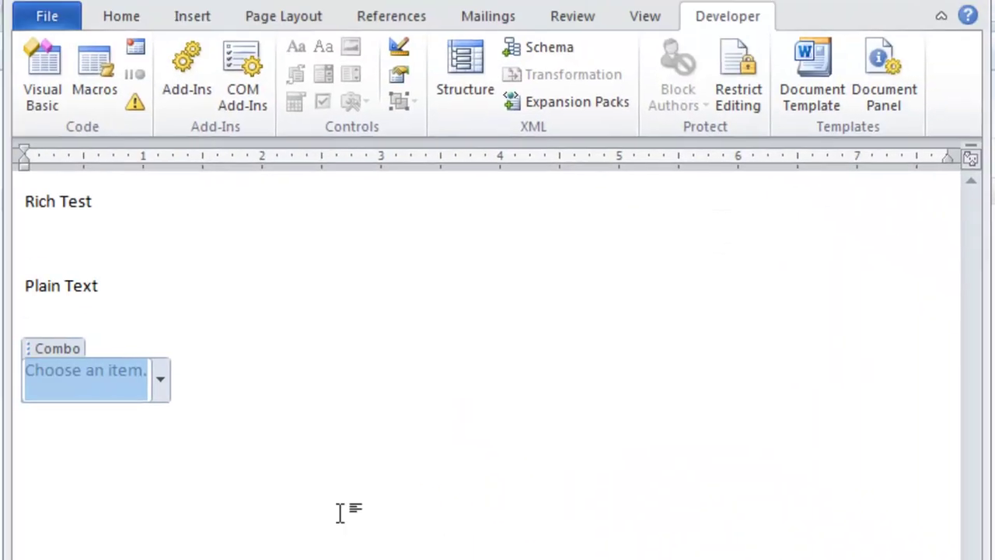
Step: Choose Eric in the Combo box and move to the empty line below
left_click(161, 381)
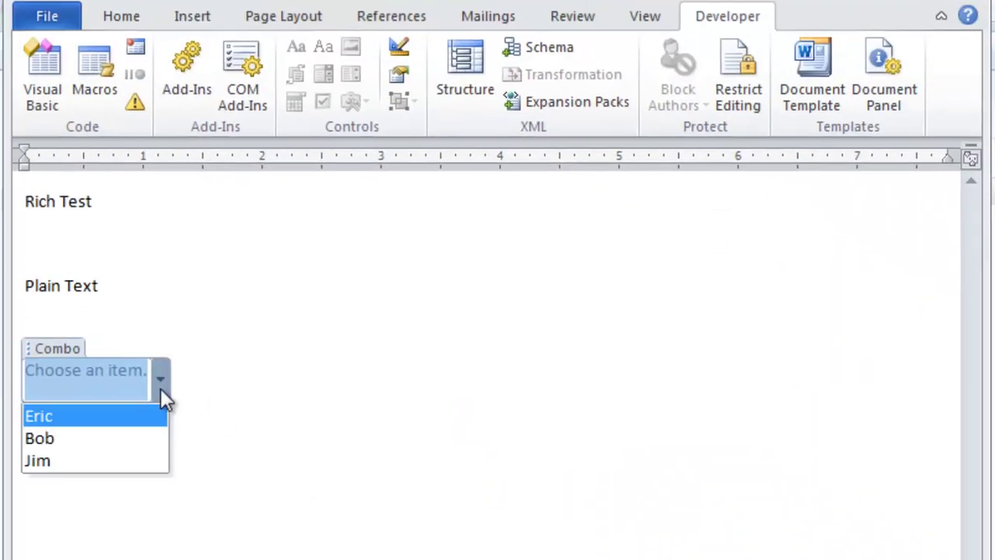
left_click(76, 420)
left_click(139, 475)
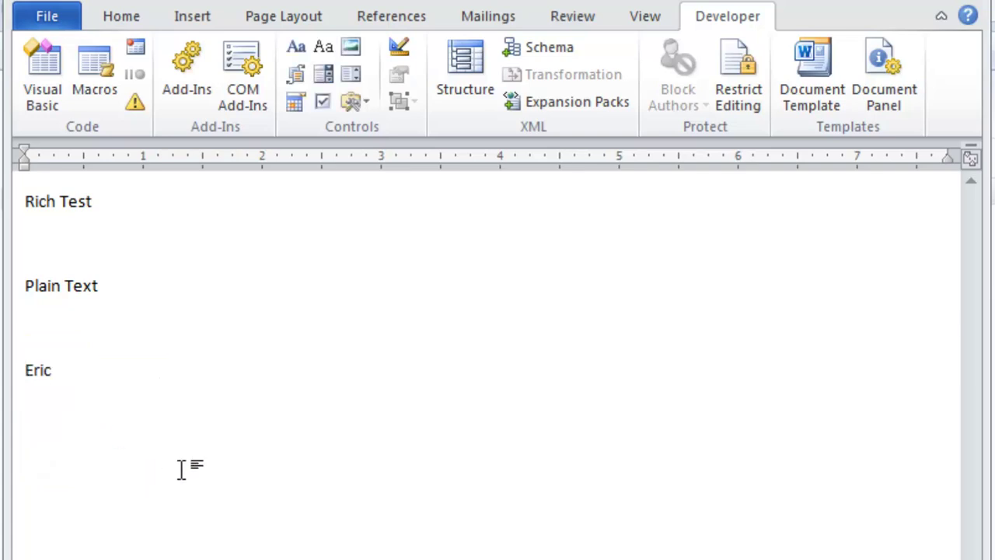
left_click(34, 370)
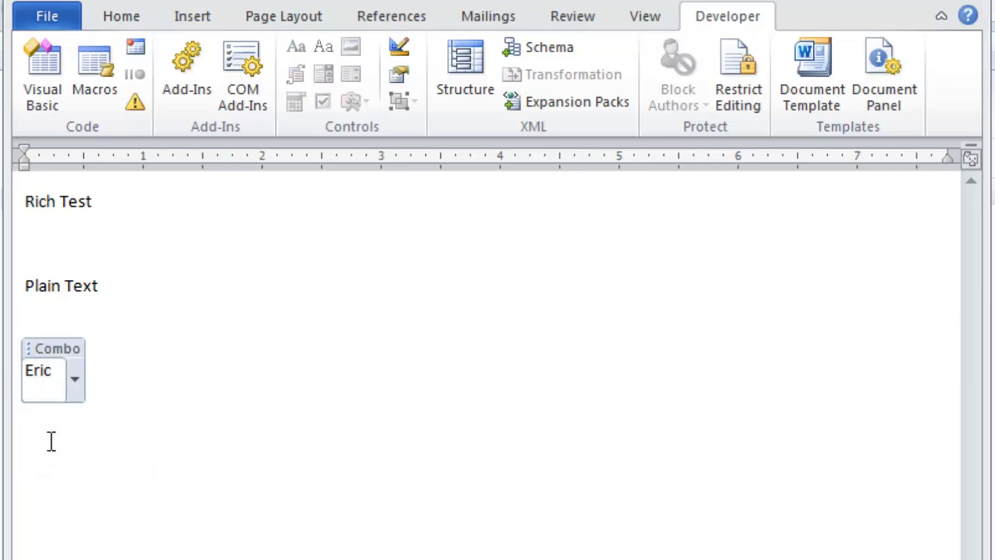
left_click(65, 495)
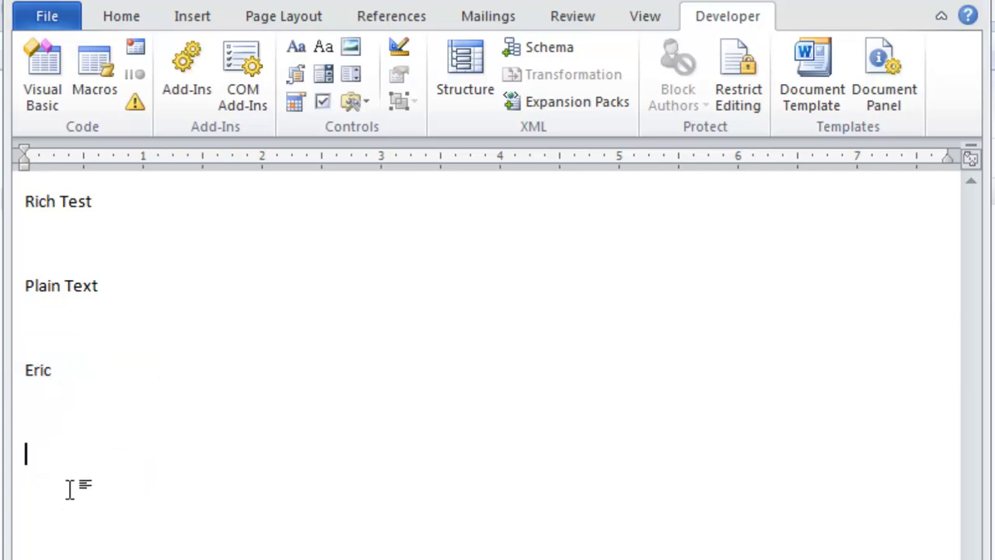
Step: Insert a drop-down list titled and tagged 'Drop' and remove its 'Choose an item.' placeholder
left_click(351, 78)
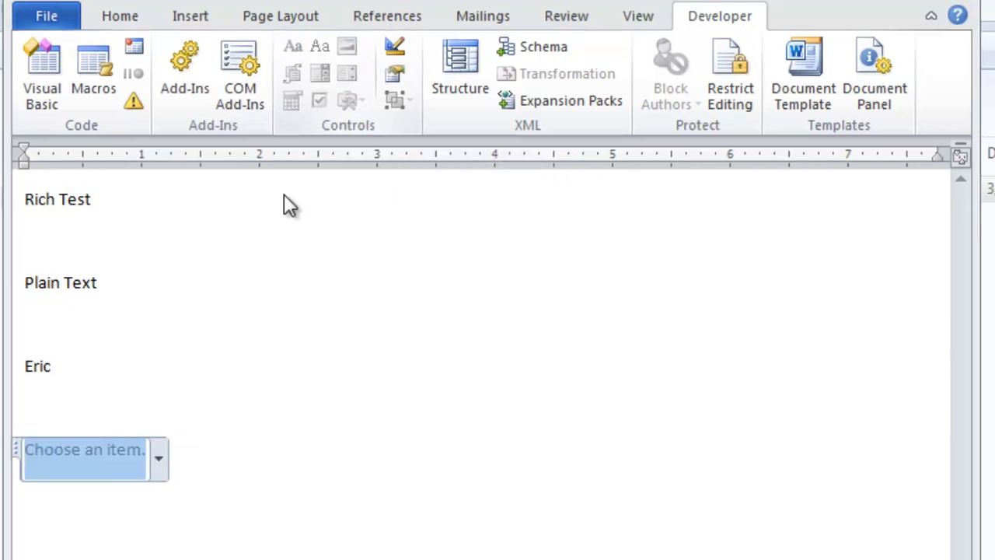
left_click(265, 53)
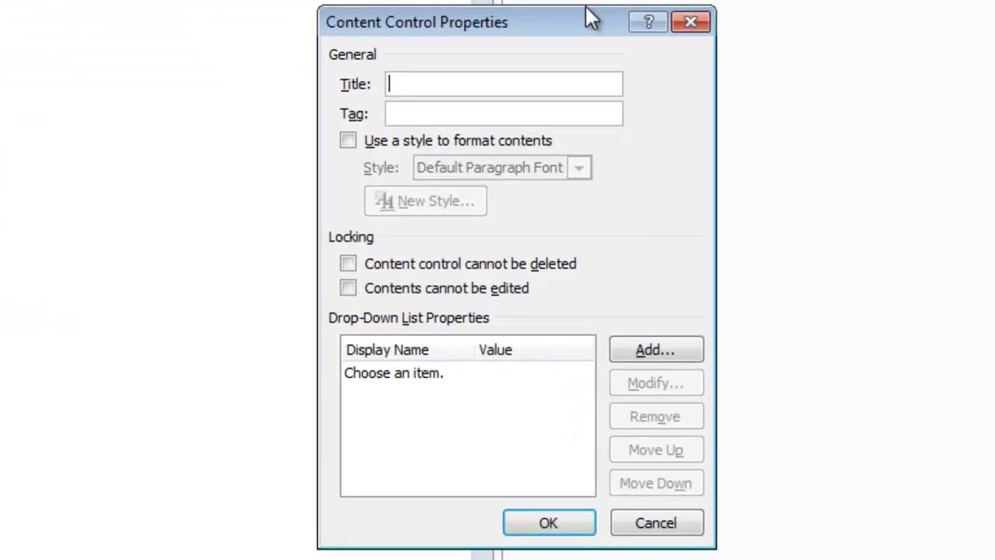
type("Drop")
key("Tab")
type("Drop")
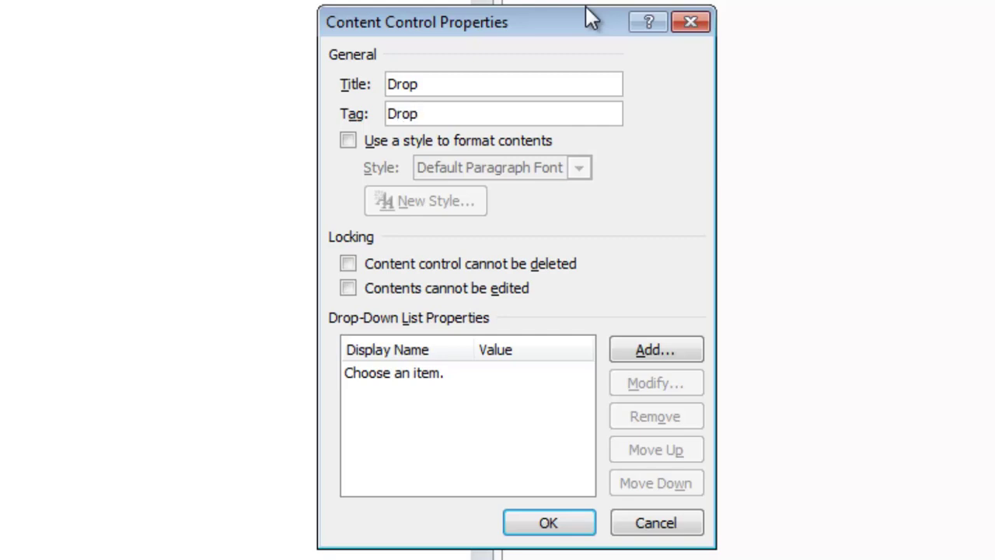
left_click(445, 374)
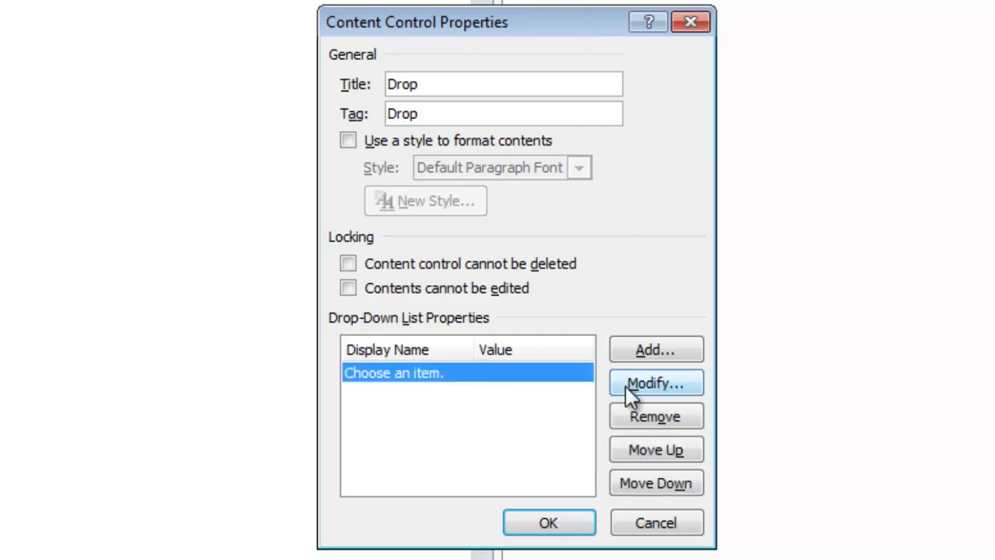
left_click(668, 416)
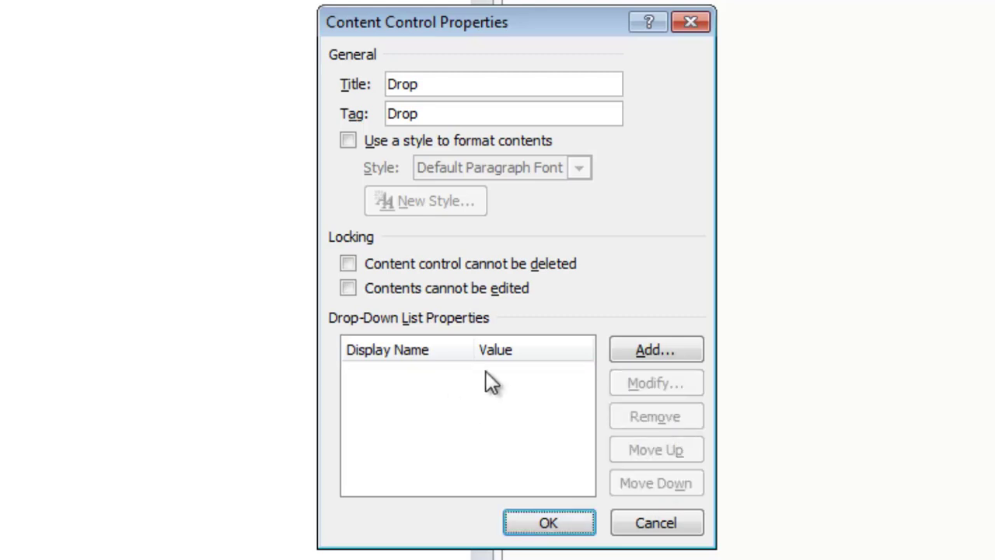
Step: Add list entries Cheryl (value c) and Elizabeth (value e)
left_click(654, 339)
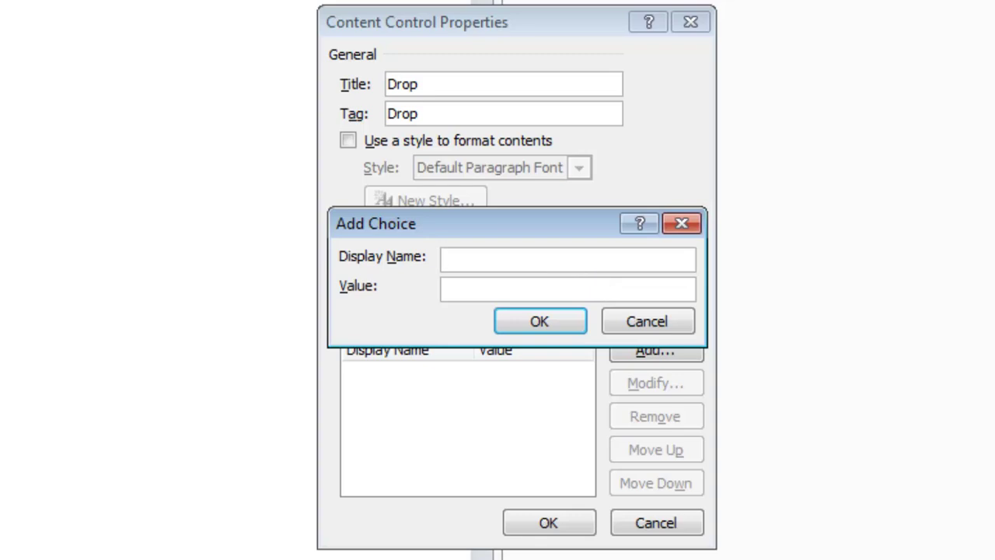
type("Cheryl")
key("Tab")
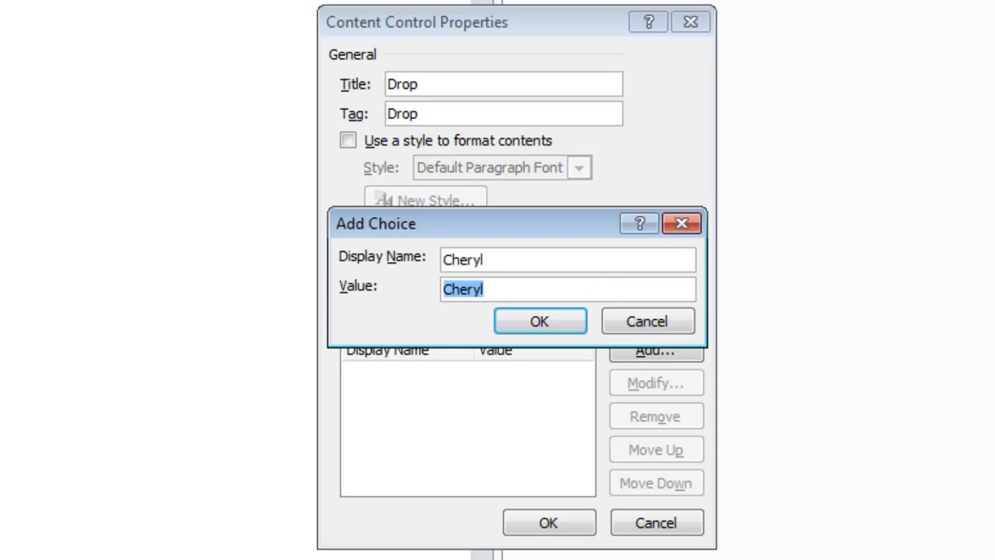
type("c")
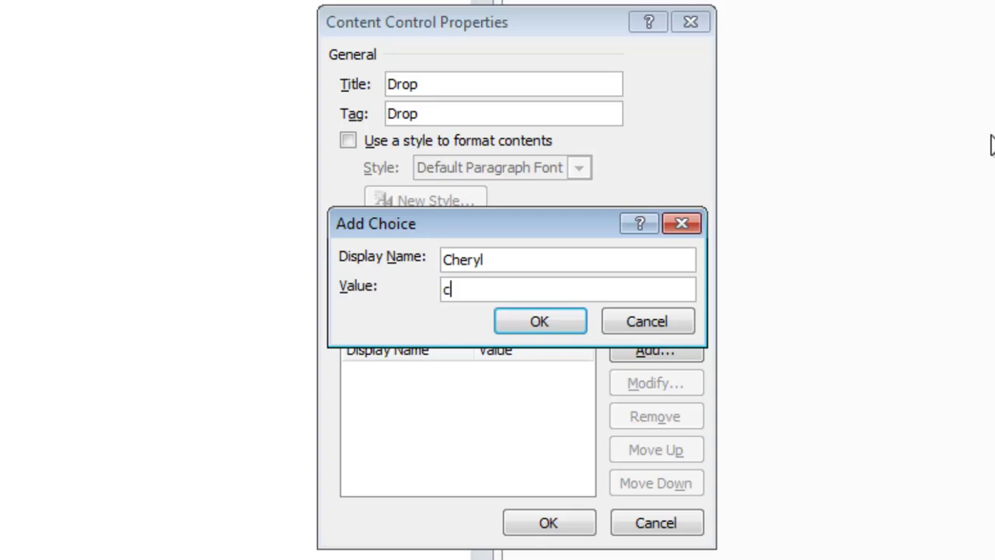
left_click(561, 322)
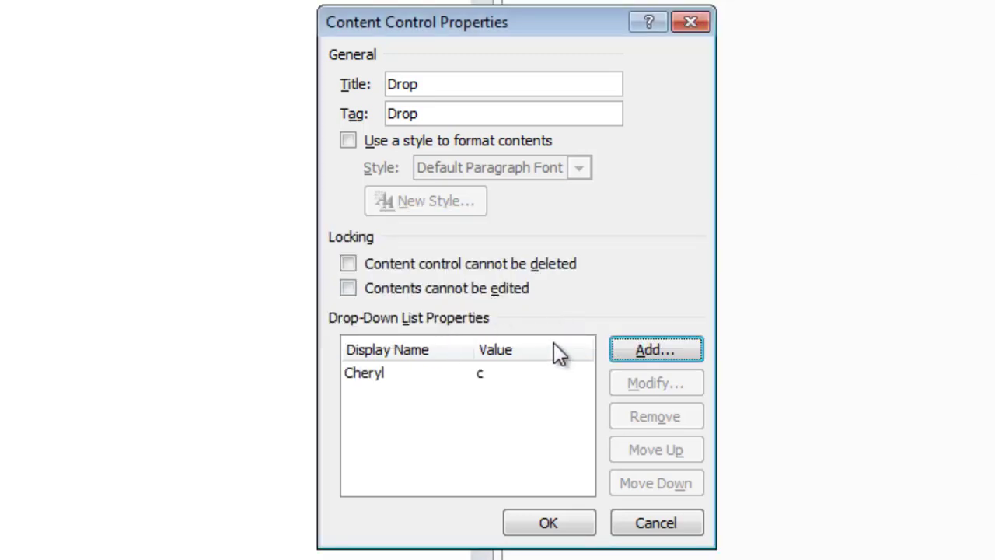
left_click(657, 352)
type("Elizabeth")
key("Tab")
type("e")
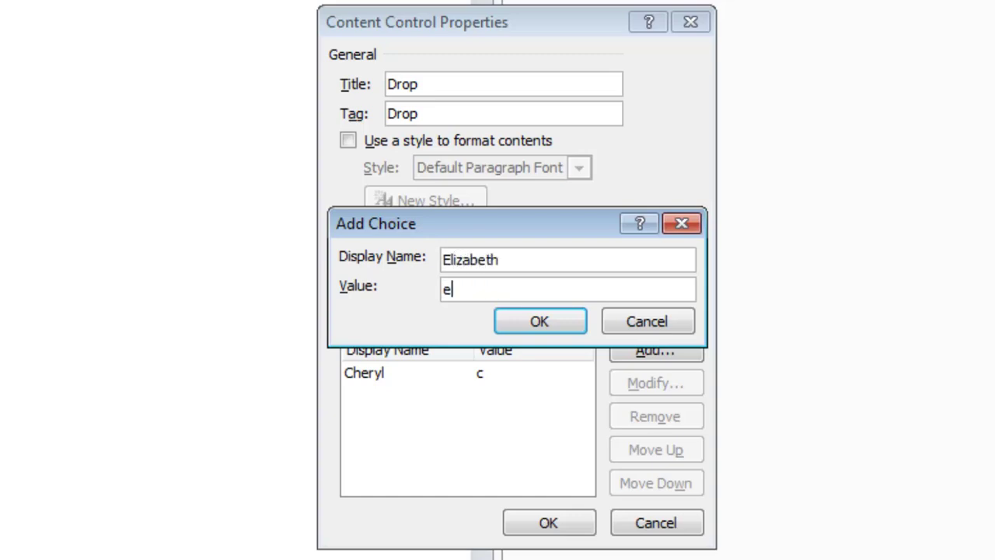
left_click(529, 326)
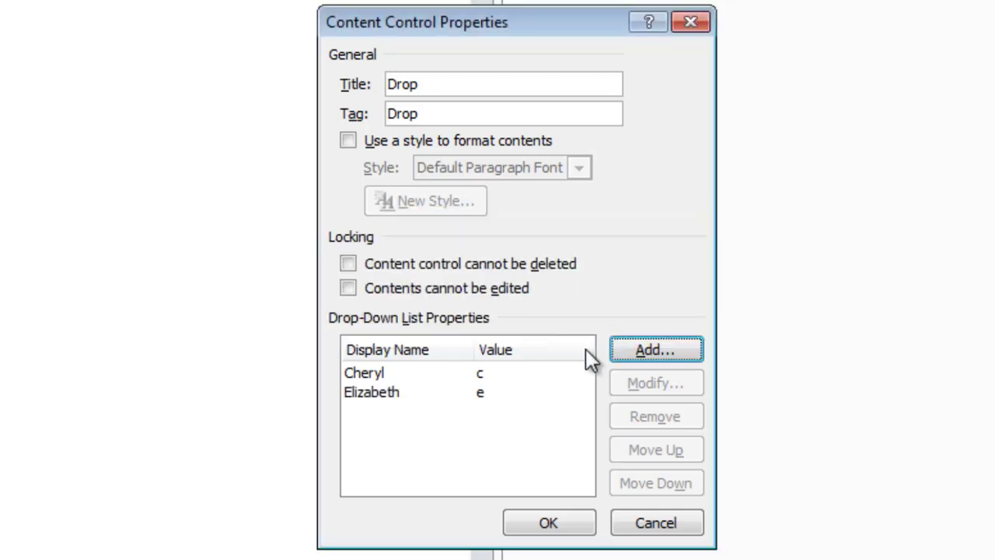
Step: Add Ann (value a) as a third entry and apply the drop-down settings
left_click(656, 351)
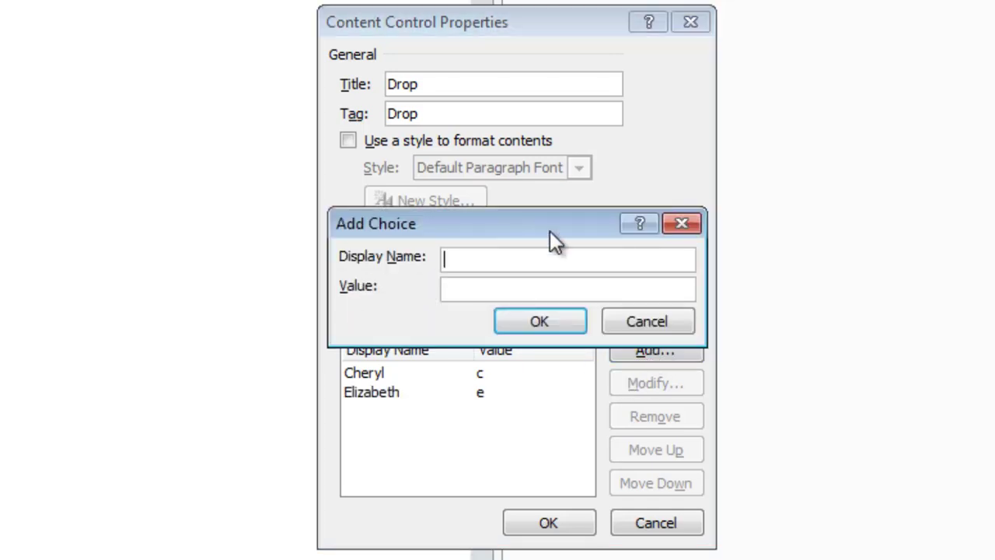
type("Ann")
key("Tab")
type("a")
left_click(529, 314)
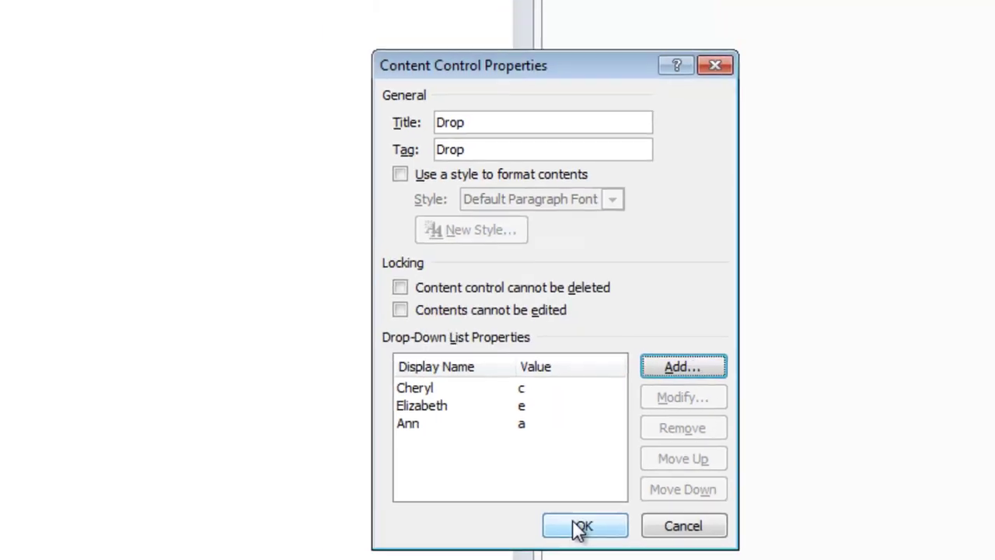
left_click(579, 528)
Step: Choose Cheryl in the Drop list
left_click(110, 314)
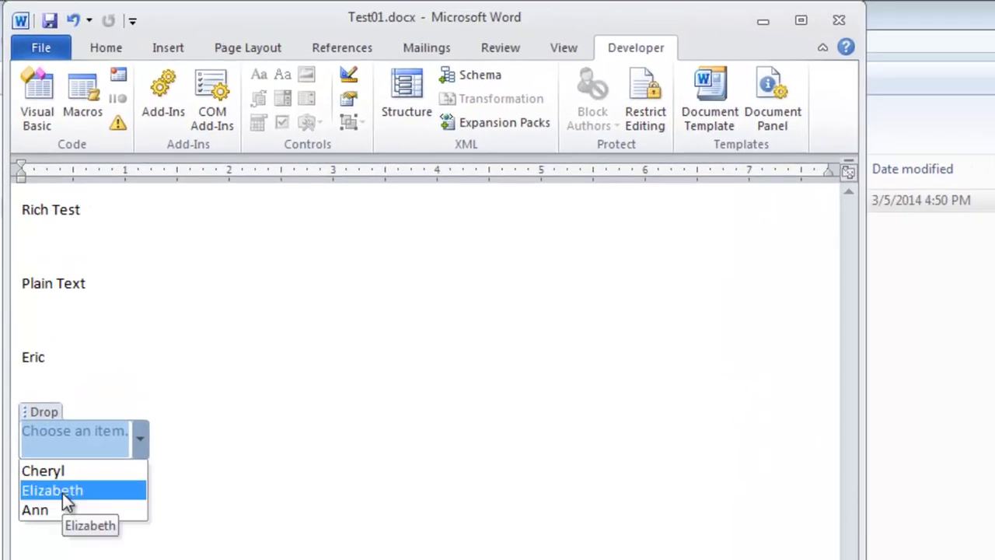
left_click(64, 472)
left_click(82, 513)
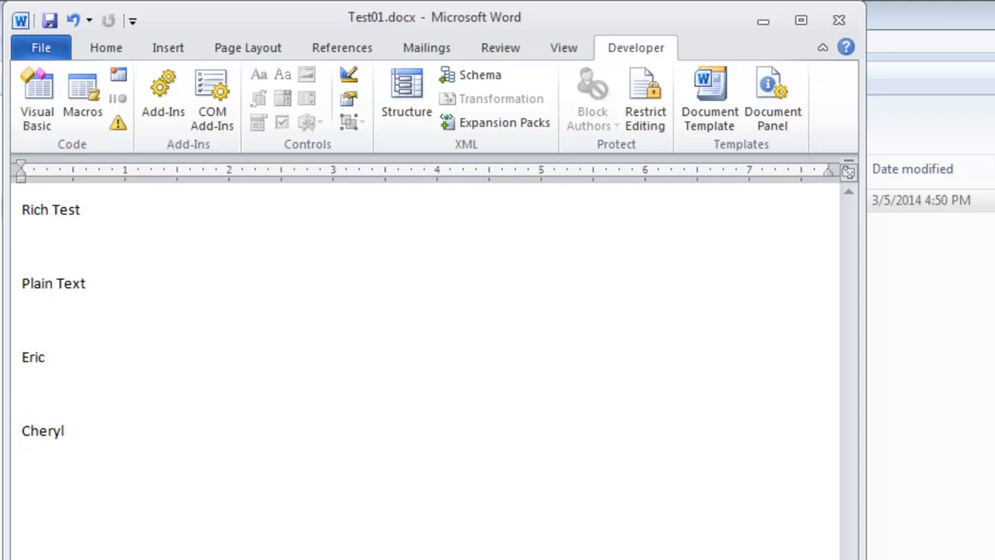